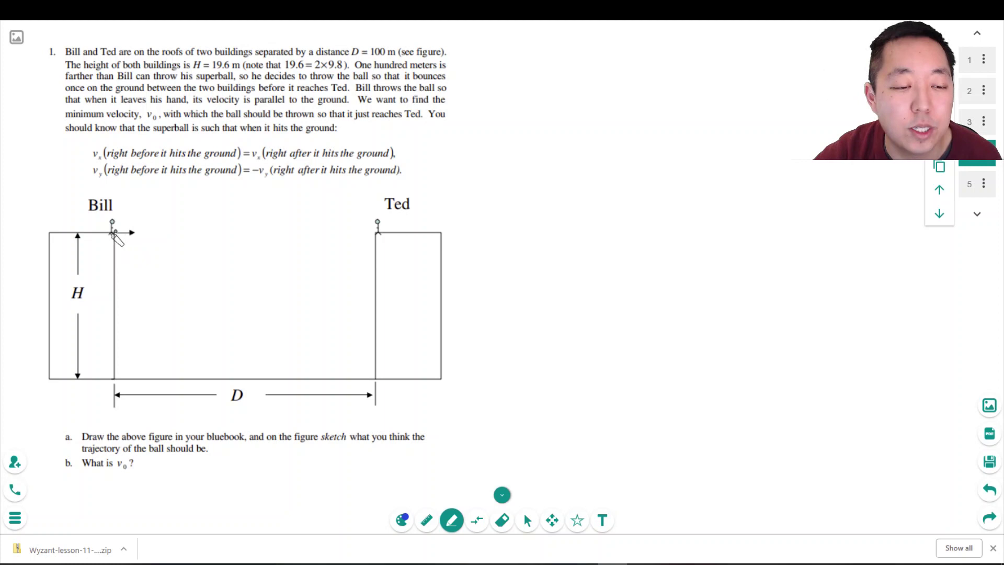
# Sketch the ball's path bouncing once between Bill's and Ted's roofs on the figure.
pyautogui.moveTo(119, 231)
pyautogui.mouseDown()
pyautogui.moveTo(179, 257)
pyautogui.moveTo(207, 290)
pyautogui.moveTo(232, 381)
pyautogui.moveTo(251, 307)
pyautogui.moveTo(275, 274)
pyautogui.moveTo(336, 229)
pyautogui.moveTo(372, 221)
pyautogui.mouseUp()
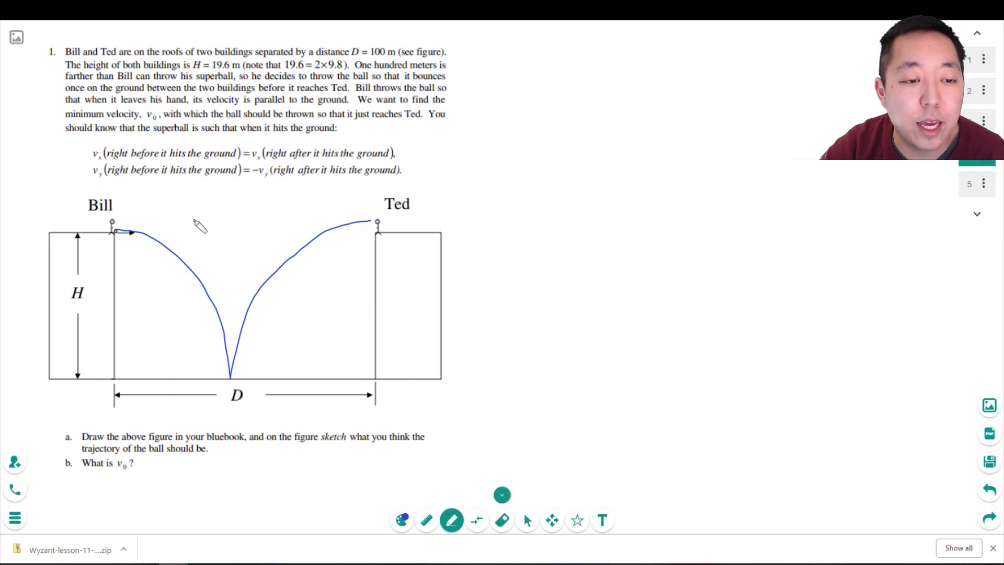
# Start writing the 'x-direction' heading to the right of the figure.
pyautogui.moveTo(465, 171)
pyautogui.mouseDown()
pyautogui.moveTo(489, 161)
pyautogui.moveTo(497, 173)
pyautogui.moveTo(522, 161)
pyautogui.moveTo(554, 171)
pyautogui.mouseUp()
# Complete 'x-direction:' and write D = v₀t and v₀ = D/t beneath it.
pyautogui.click(555, 164)
pyautogui.click(555, 171)
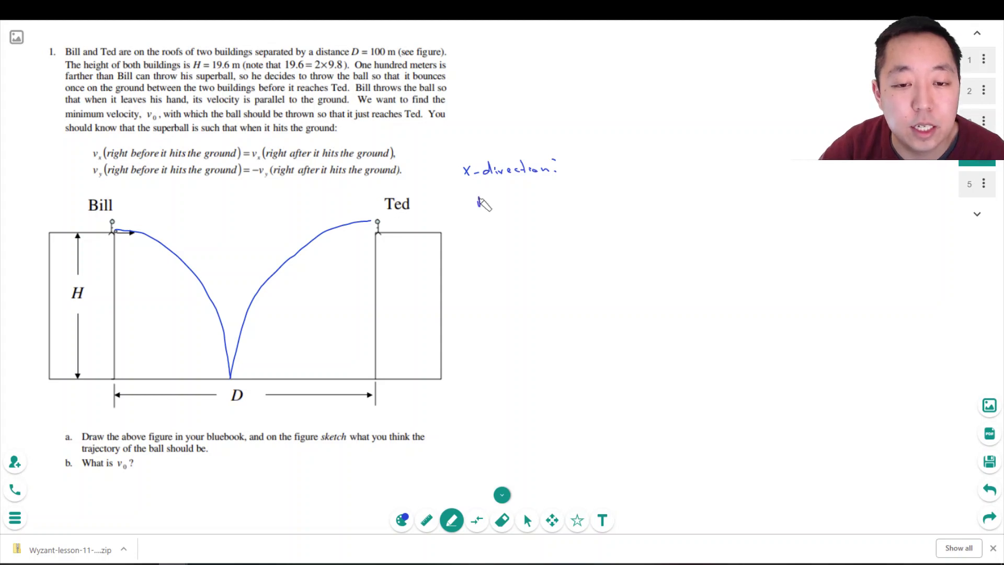
pyautogui.moveTo(478, 197)
pyautogui.mouseDown()
pyautogui.moveTo(479, 209)
pyautogui.moveTo(498, 201)
pyautogui.mouseUp()
pyautogui.moveTo(493, 204); pyautogui.dragTo(533, 207)
pyautogui.moveTo(528, 200); pyautogui.dragTo(537, 199)
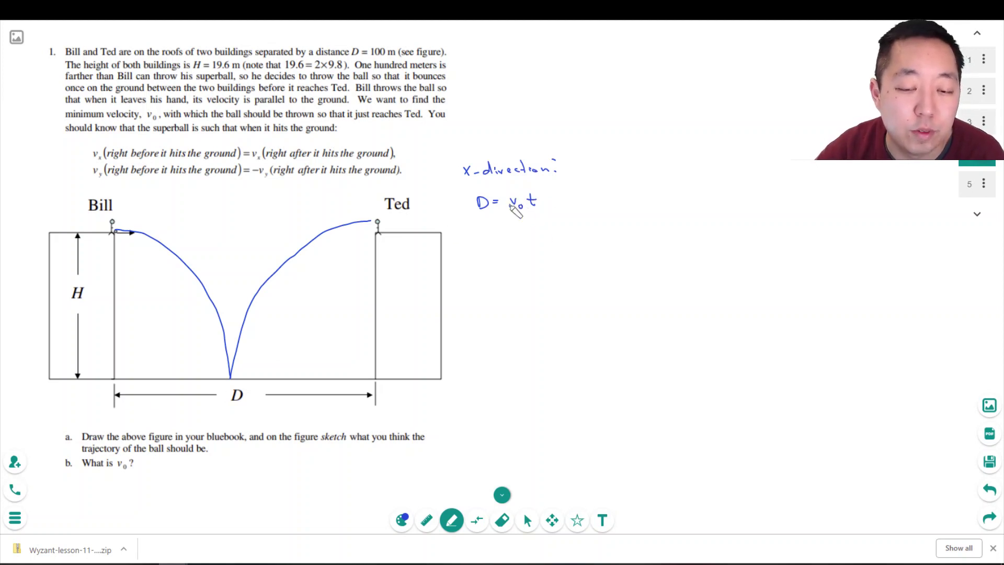
pyautogui.click(490, 225)
pyautogui.moveTo(495, 233)
pyautogui.mouseDown()
pyautogui.moveTo(526, 226)
pyautogui.moveTo(536, 235)
pyautogui.mouseUp()
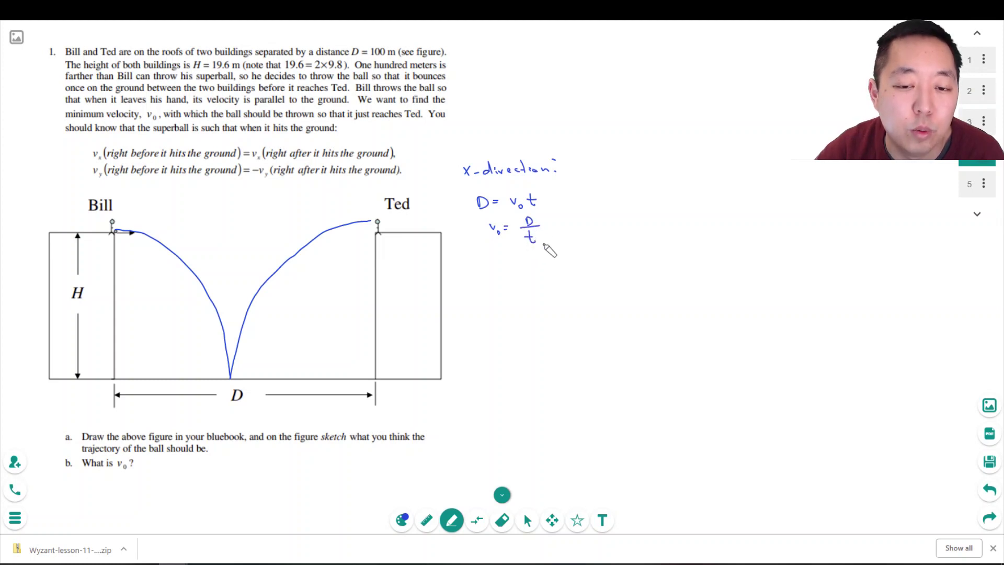
# Write the 'y-direction:' heading below the x-direction work.
pyautogui.moveTo(461, 267)
pyautogui.mouseDown()
pyautogui.moveTo(471, 290)
pyautogui.moveTo(477, 275)
pyautogui.moveTo(554, 271)
pyautogui.mouseUp()
pyautogui.click(557, 265)
pyautogui.click(558, 272)
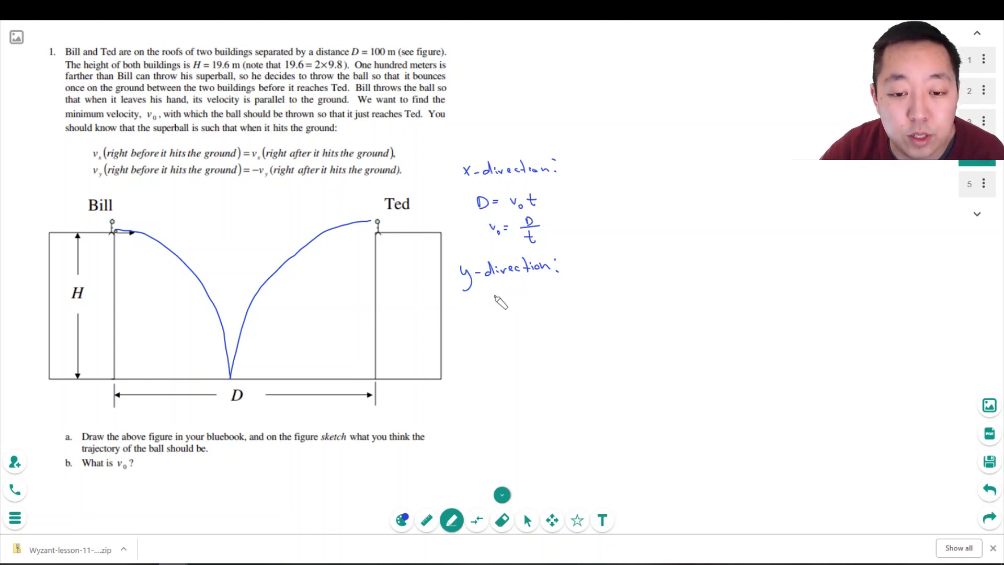
# Write Δx = v₀t + ½at² under the y-direction heading, then '+H =' below it.
pyautogui.moveTo(493, 291)
pyautogui.mouseDown()
pyautogui.moveTo(491, 301)
pyautogui.moveTo(493, 292)
pyautogui.moveTo(542, 306)
pyautogui.moveTo(575, 293)
pyautogui.moveTo(590, 306)
pyautogui.moveTo(594, 290)
pyautogui.moveTo(597, 302)
pyautogui.mouseUp()
pyautogui.moveTo(592, 295); pyautogui.dragTo(607, 296)
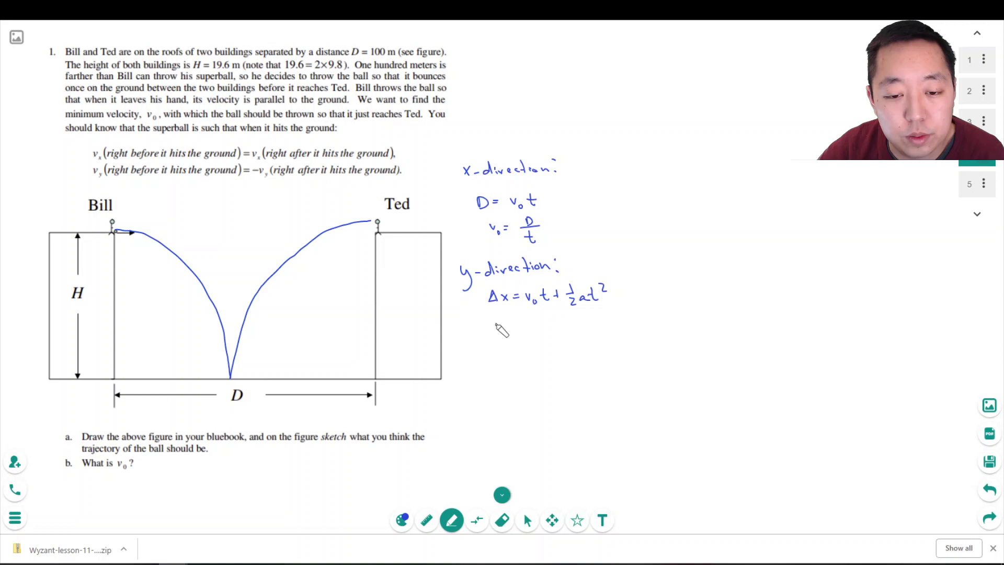
pyautogui.moveTo(495, 319); pyautogui.dragTo(495, 333)
pyautogui.moveTo(502, 319); pyautogui.dragTo(502, 333)
pyautogui.moveTo(494, 326); pyautogui.dragTo(517, 322)
pyautogui.moveTo(510, 327); pyautogui.dragTo(486, 327)
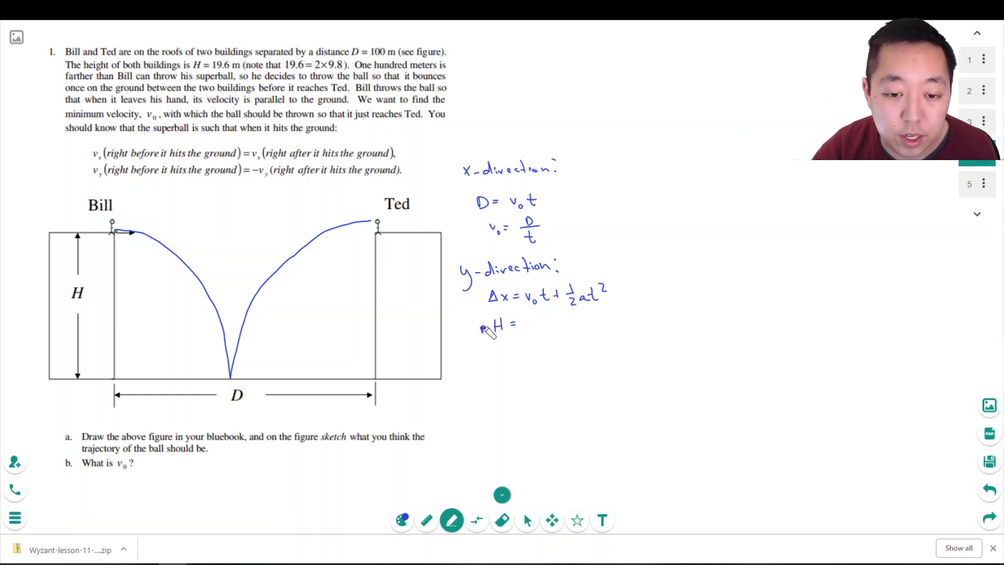
# Draw a downward arrow marked '+' beside Bill's building to set downward as positive.
pyautogui.moveTo(134, 258); pyautogui.dragTo(136, 290)
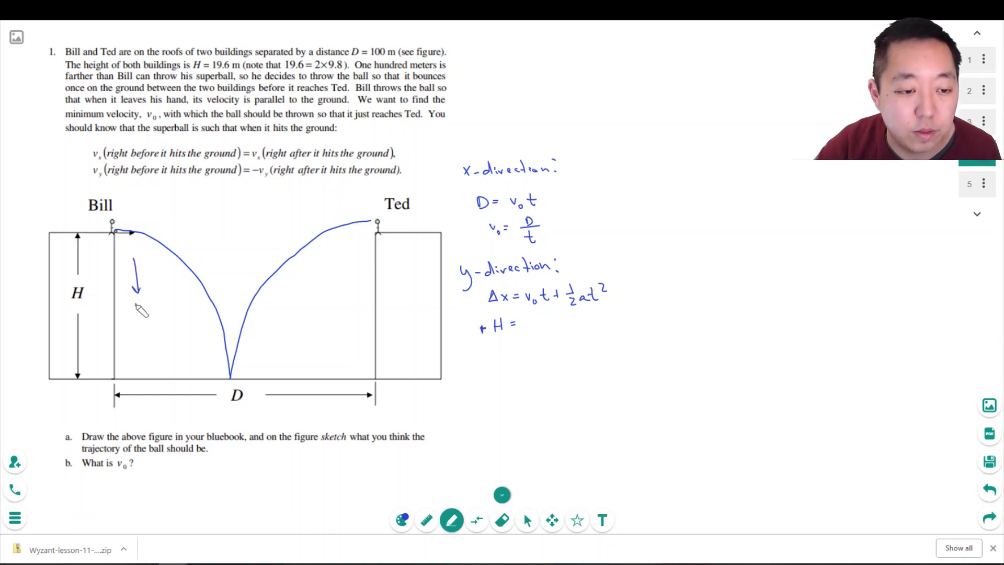
pyautogui.moveTo(131, 308); pyautogui.dragTo(139, 307)
pyautogui.moveTo(135, 303); pyautogui.dragTo(135, 312)
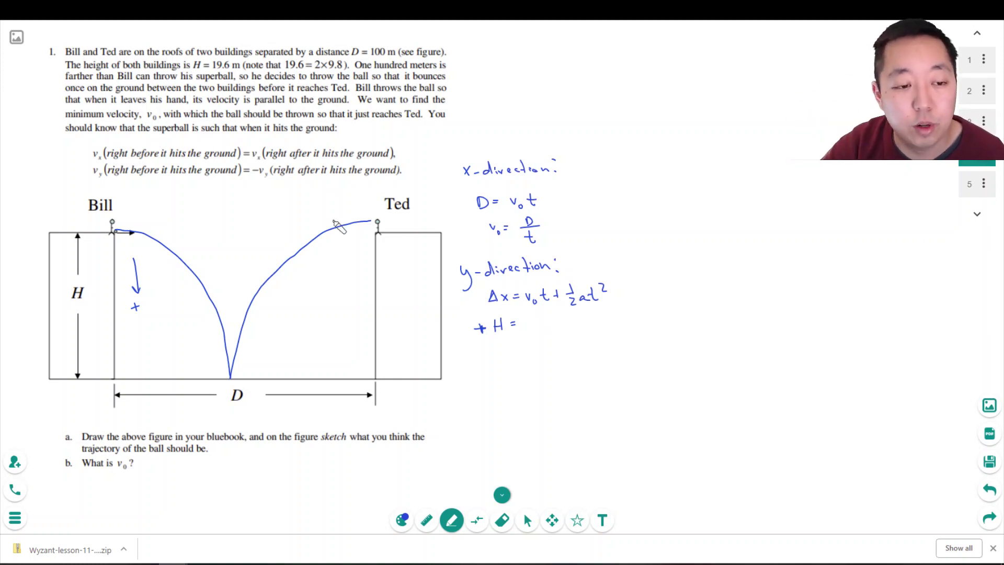
# Write H = 0 + ½(9.8 m/s²)t², then 19.6 = 4.9 m/s² t² on the next line.
pyautogui.moveTo(529, 320); pyautogui.dragTo(586, 328)
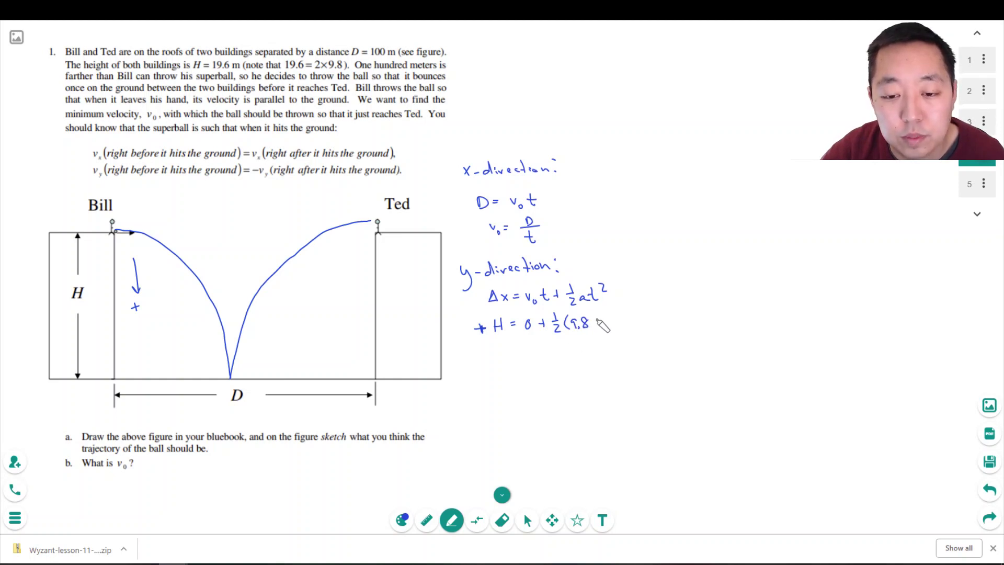
pyautogui.moveTo(601, 325); pyautogui.dragTo(626, 329)
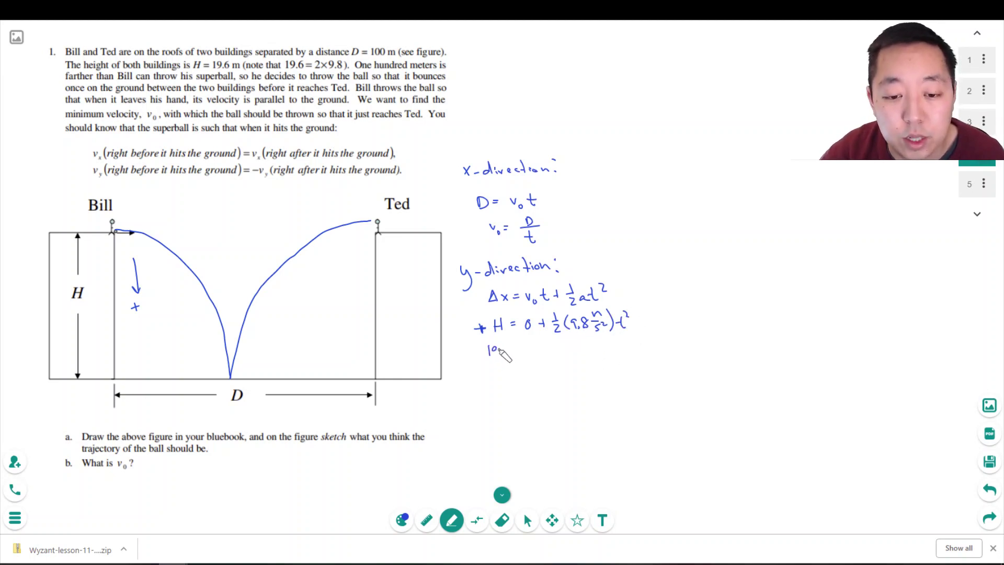
pyautogui.moveTo(508, 346); pyautogui.dragTo(519, 347)
pyautogui.moveTo(513, 351)
pyautogui.mouseDown()
pyautogui.moveTo(537, 360)
pyautogui.moveTo(550, 352)
pyautogui.moveTo(513, 358)
pyautogui.moveTo(568, 348)
pyautogui.moveTo(558, 356)
pyautogui.moveTo(584, 352)
pyautogui.mouseUp()
pyautogui.moveTo(588, 347); pyautogui.dragTo(570, 358)
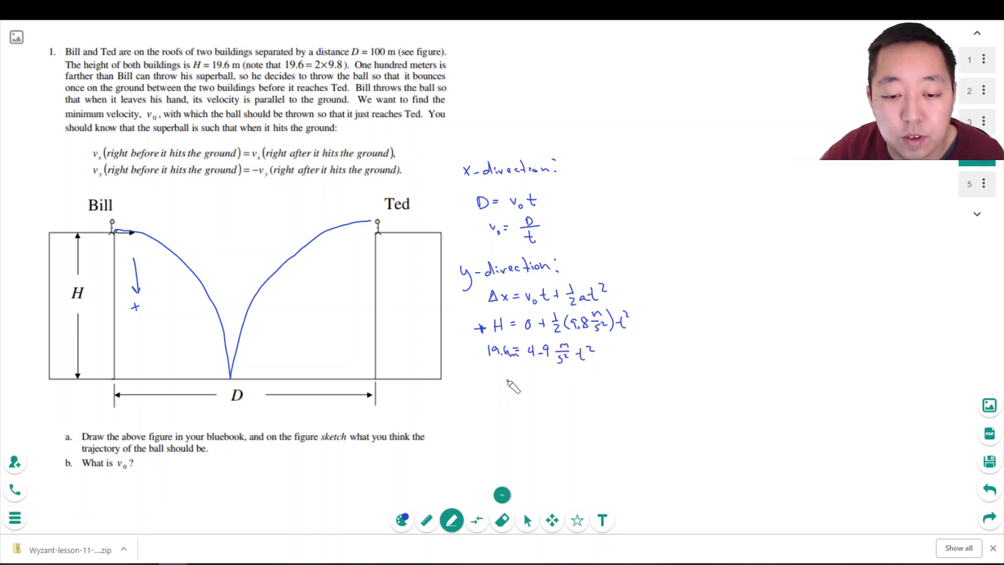
# Reduce the equation to 4 = t² and conclude t = 2 s.
pyautogui.moveTo(506, 378)
pyautogui.mouseDown()
pyautogui.moveTo(510, 392)
pyautogui.moveTo(523, 381)
pyautogui.mouseUp()
pyautogui.moveTo(518, 385); pyautogui.dragTo(535, 391)
pyautogui.moveTo(530, 384)
pyautogui.mouseDown()
pyautogui.moveTo(542, 386)
pyautogui.moveTo(519, 416)
pyautogui.mouseUp()
pyautogui.moveTo(515, 407); pyautogui.dragTo(532, 407)
pyautogui.moveTo(528, 411); pyautogui.dragTo(546, 413)
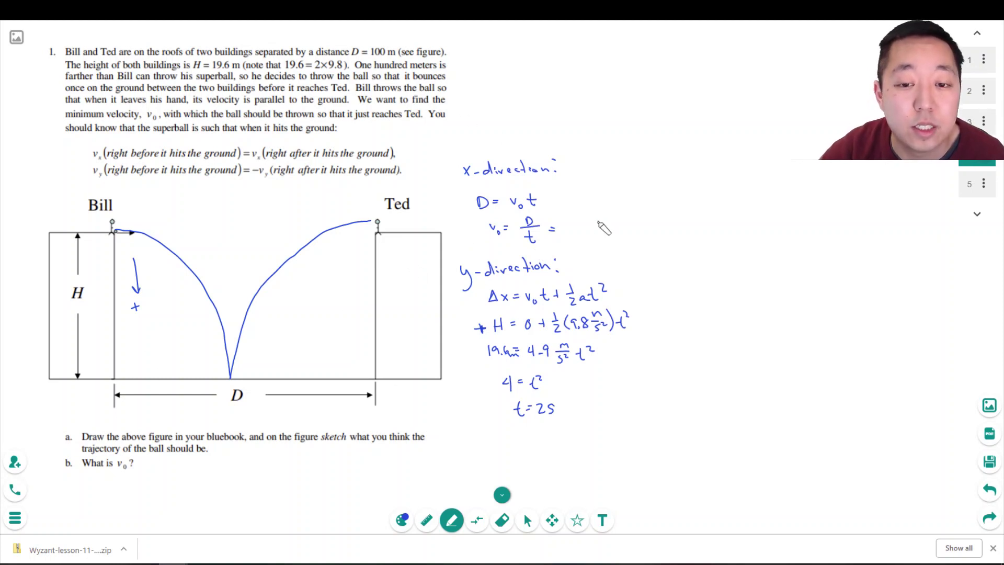
# Extend v₀ = D/t with 100 m / 4 s = 25 m/s.
pyautogui.moveTo(579, 218)
pyautogui.mouseDown()
pyautogui.moveTo(604, 219)
pyautogui.moveTo(578, 229)
pyautogui.moveTo(599, 229)
pyautogui.moveTo(580, 242)
pyautogui.moveTo(656, 244)
pyautogui.mouseUp()
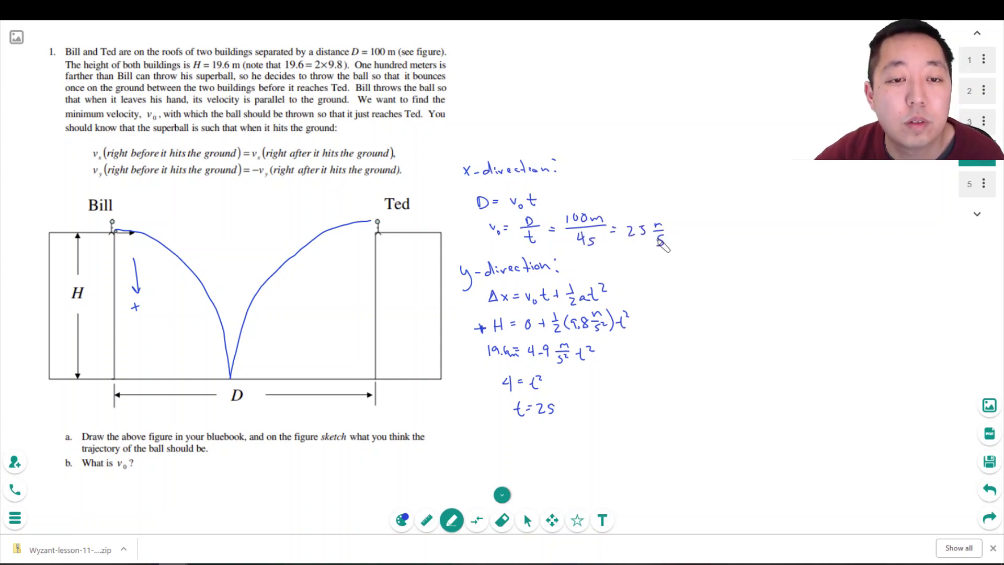